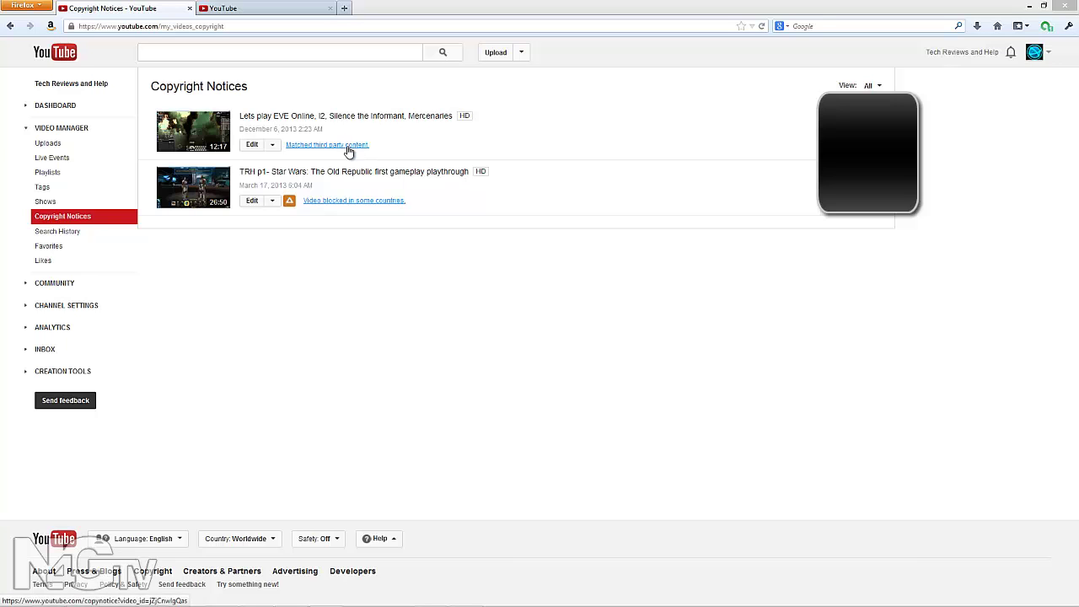
Step: Open the EVE Online video's copyright notice and play the matched Deep Guitar music at 9:35
{"action": "left_click", "coordinate": [277, 7]}
{"action": "left_click", "coordinate": [126, 9]}
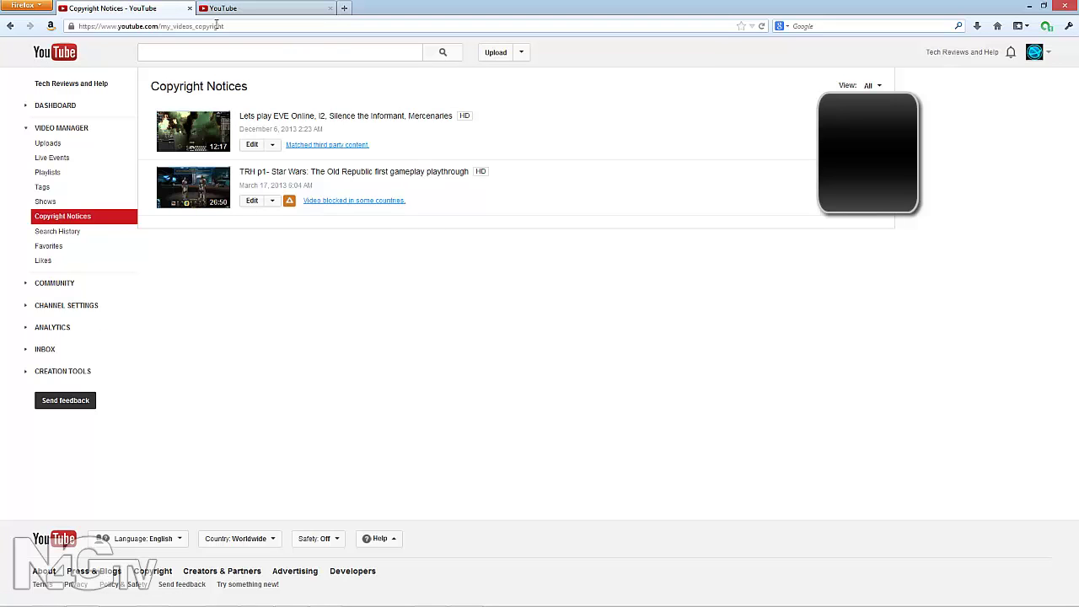
{"action": "left_click", "coordinate": [341, 146]}
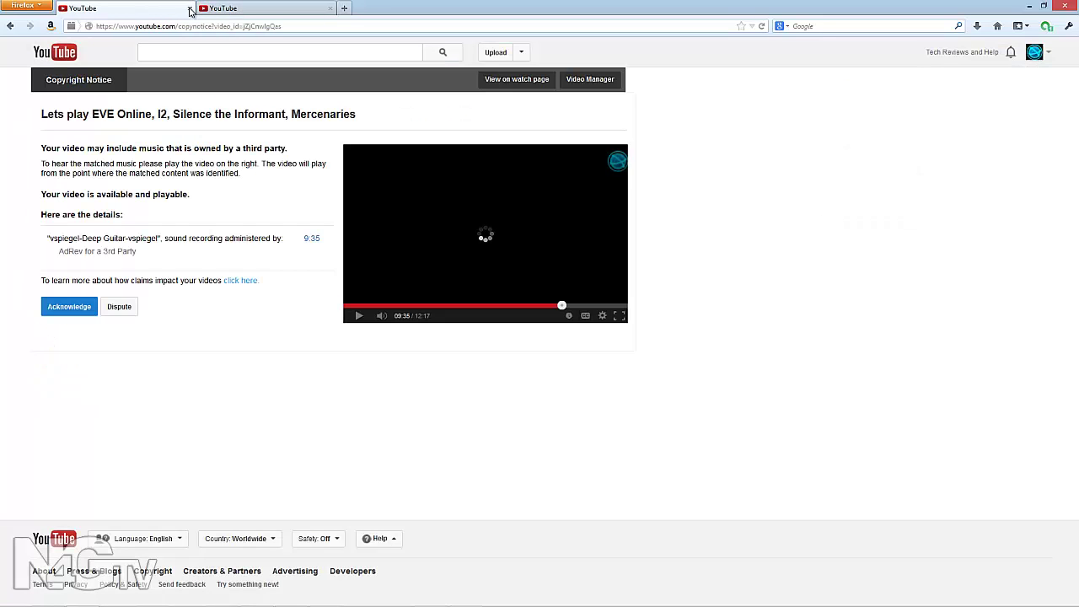
{"action": "left_click", "coordinate": [190, 8]}
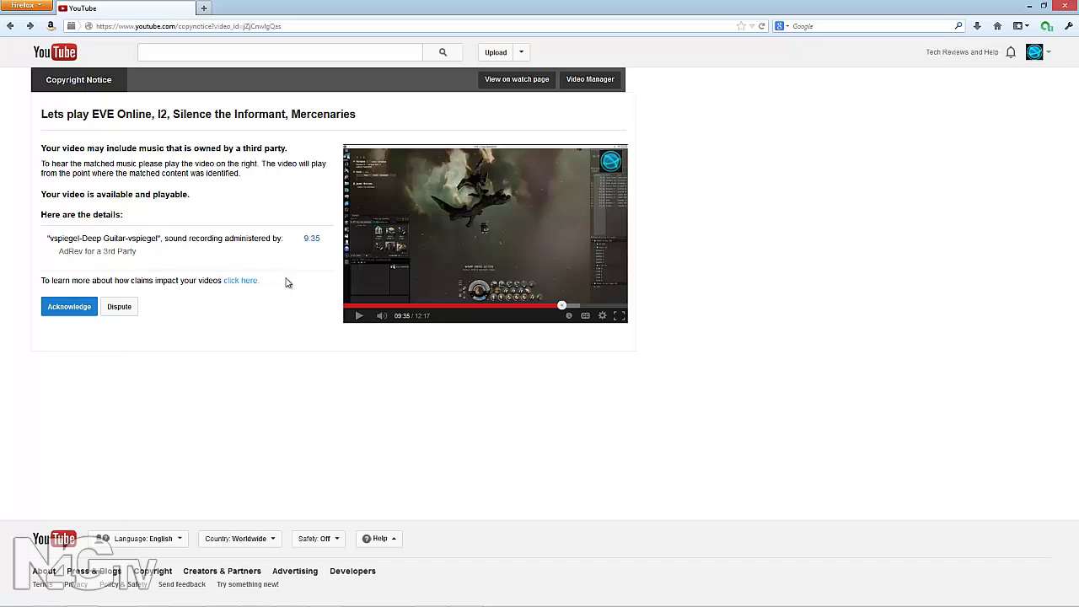
{"action": "left_click", "coordinate": [357, 316]}
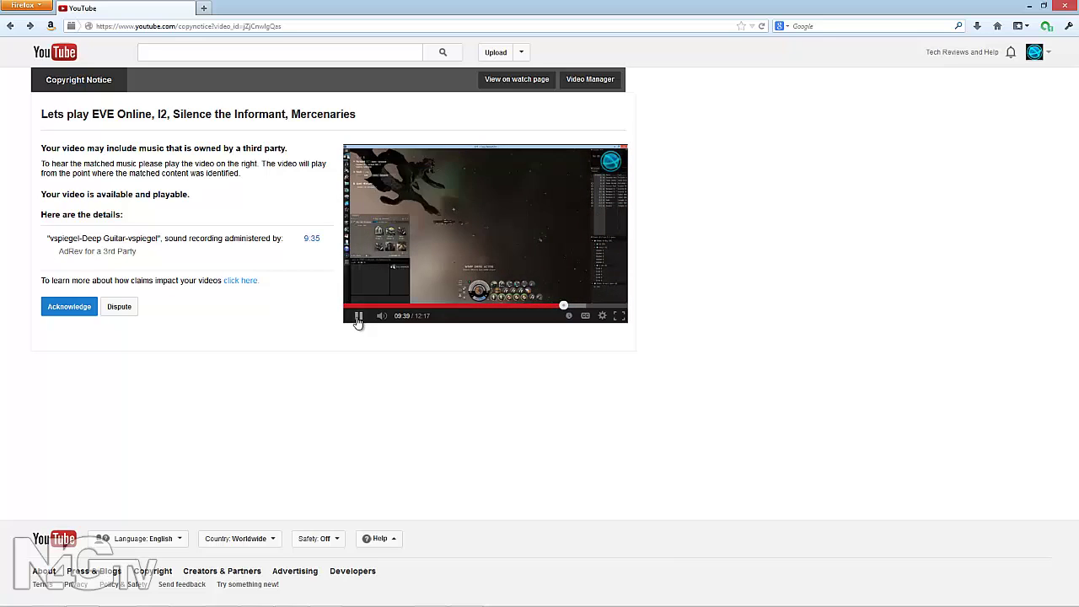
{"action": "left_click", "coordinate": [357, 318]}
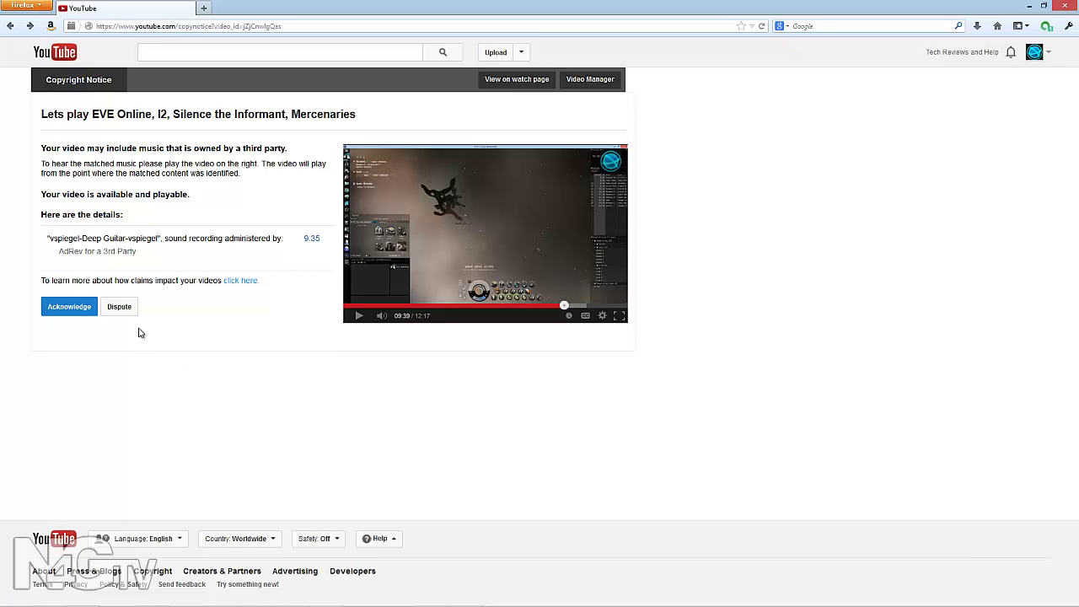
Step: Dispute the claim citing 'I have a license or written permission' and tick the confirmation box
{"action": "left_click", "coordinate": [119, 308]}
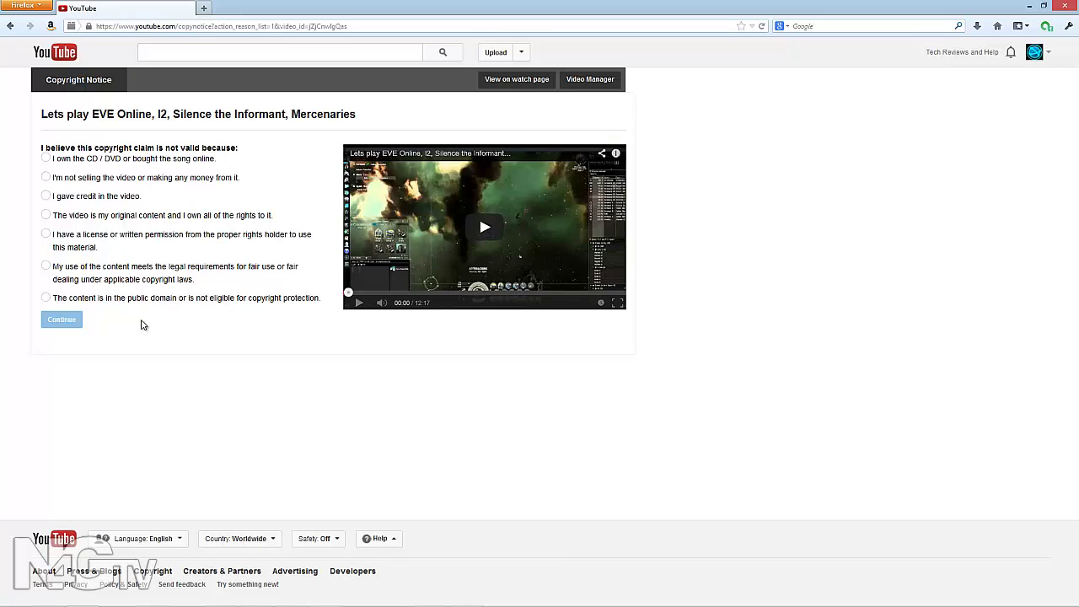
{"action": "left_click", "coordinate": [45, 237]}
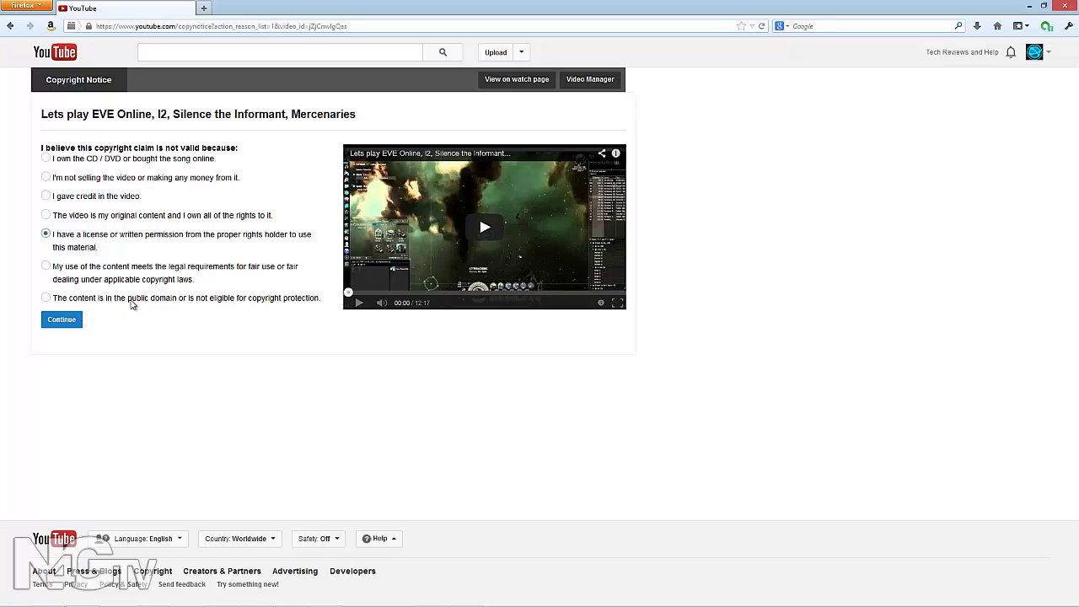
{"action": "left_click", "coordinate": [54, 321]}
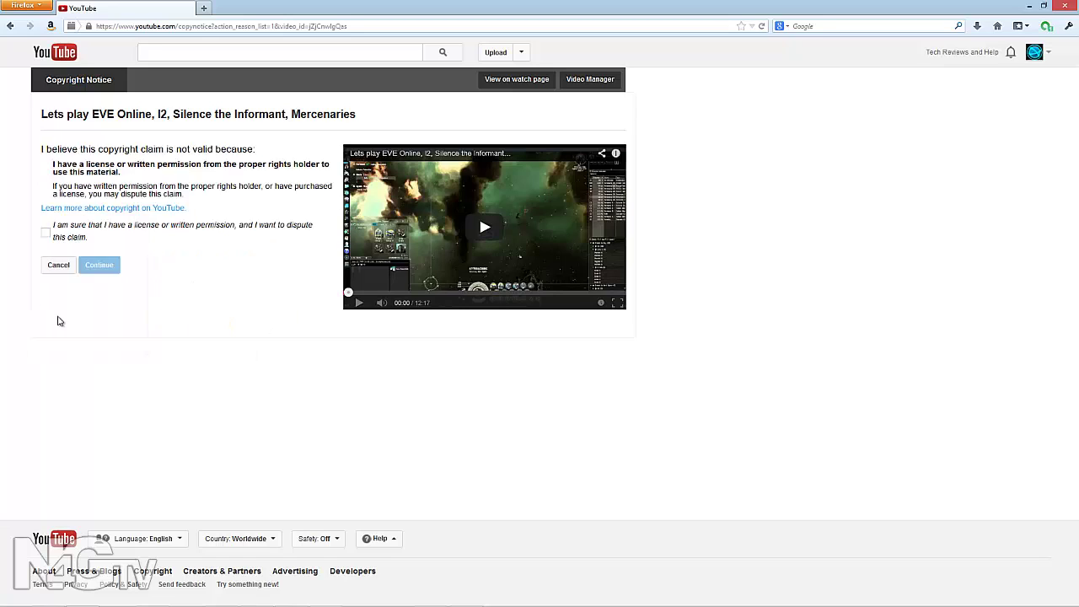
{"action": "left_click", "coordinate": [46, 232]}
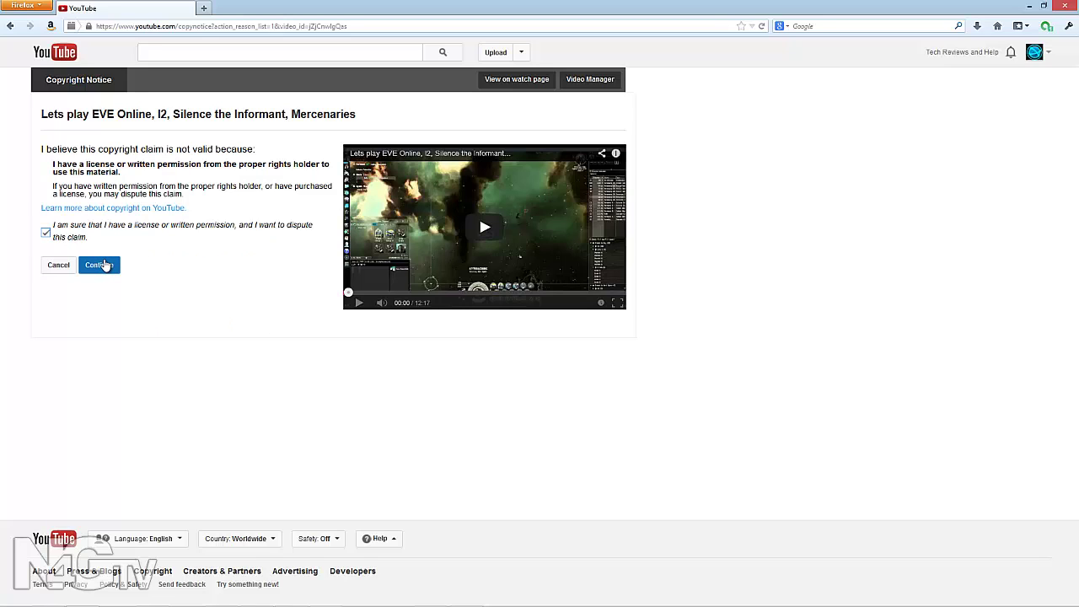
Step: Continue to the explanation form and preview the Deep Guitar track by vspiegel on AudioMicro
{"action": "left_click", "coordinate": [101, 265]}
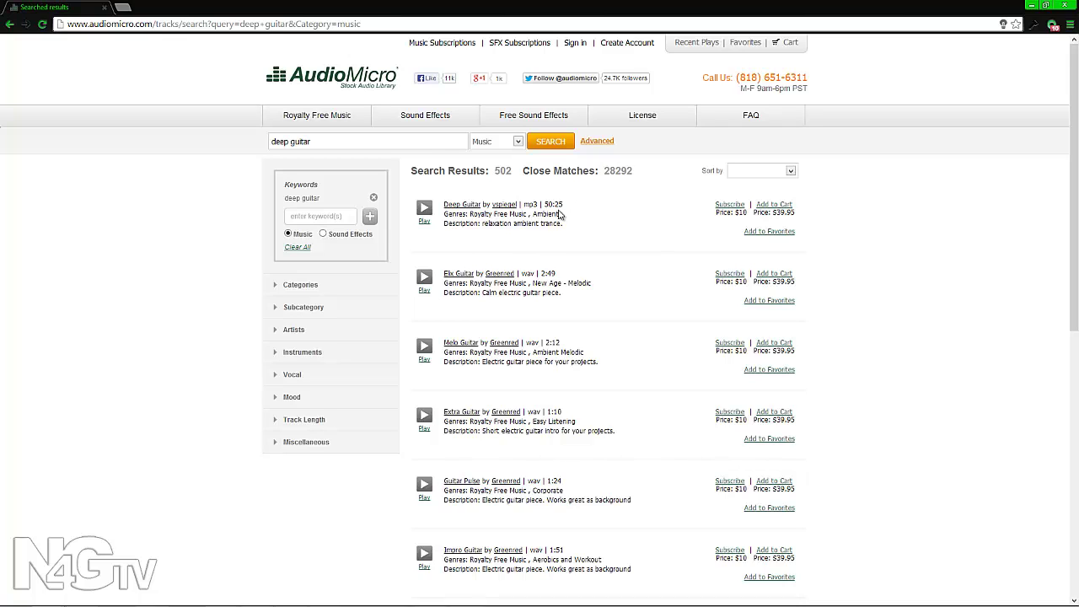
{"action": "left_click", "coordinate": [426, 211]}
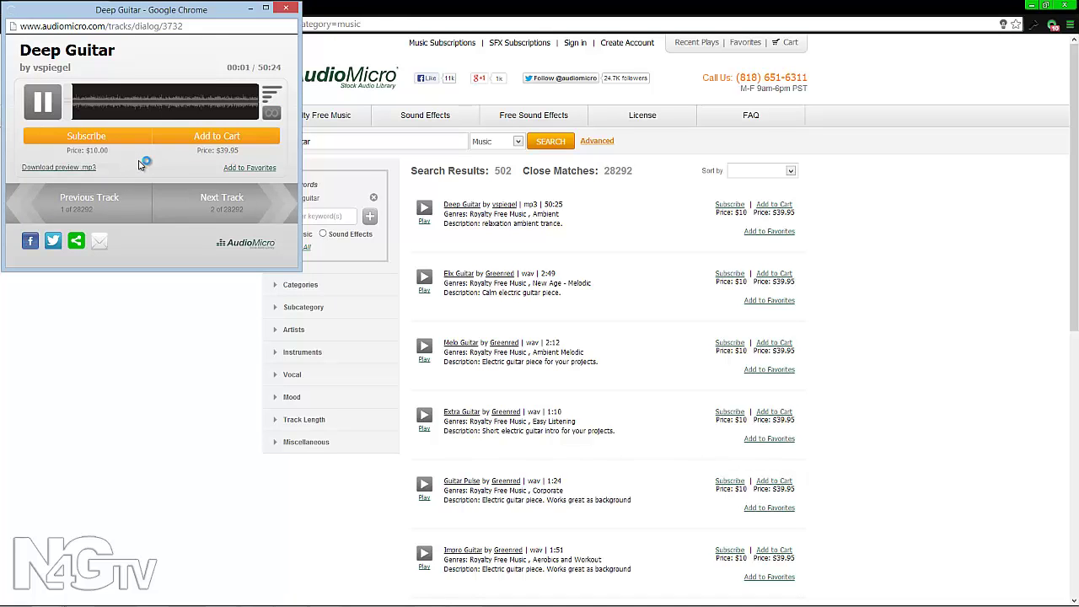
{"action": "left_click", "coordinate": [286, 7]}
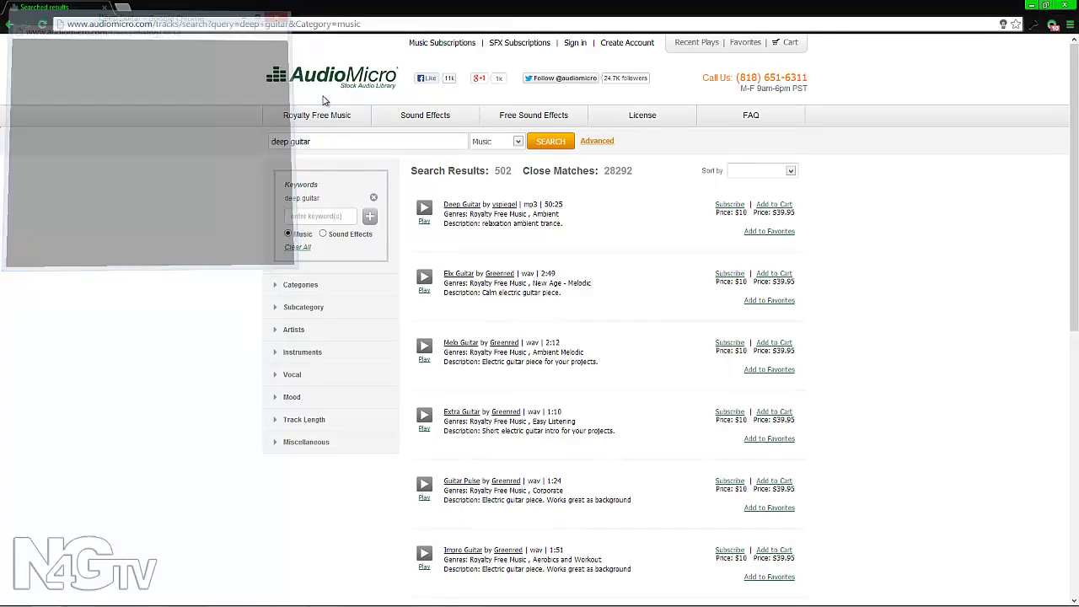
Step: Write the explanation citing Maker Studio's AudioMicro rights with the Deep Guitar search and license links
{"action": "mouse_move", "coordinate": [318, 114]}
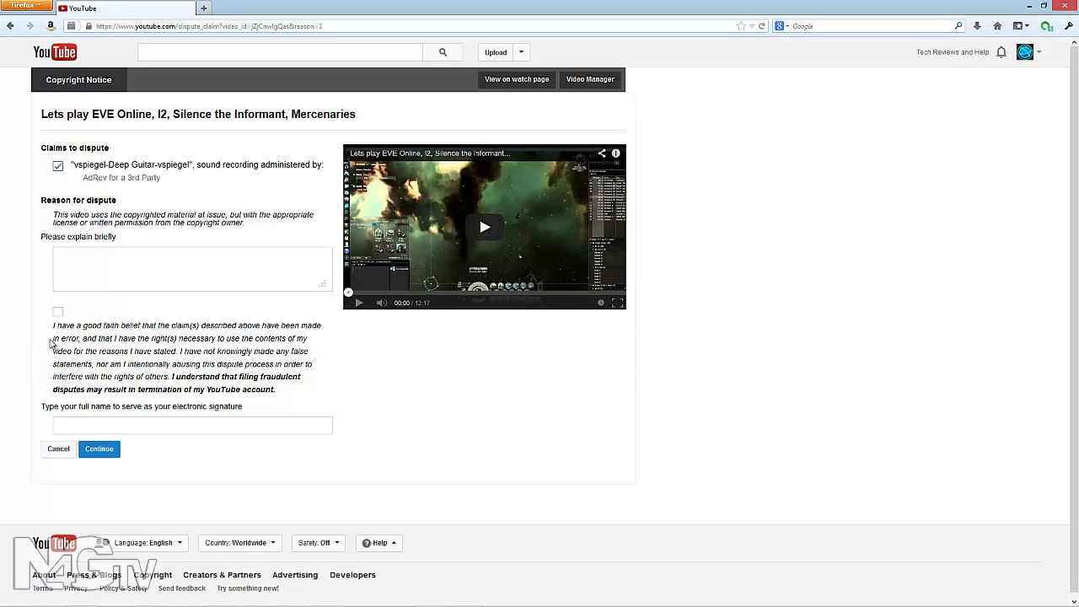
{"action": "left_click", "coordinate": [143, 271]}
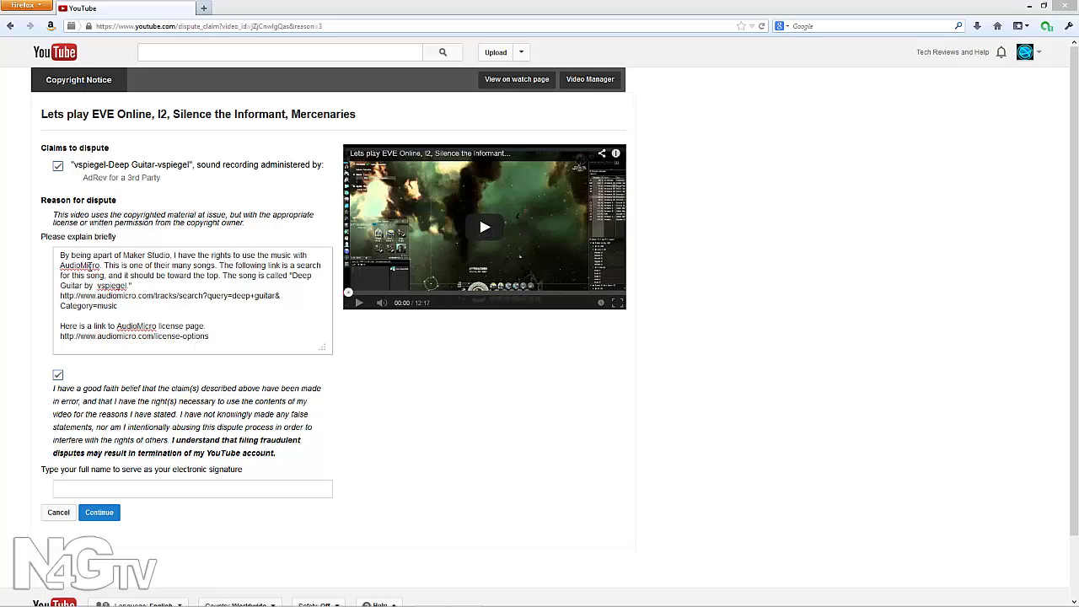
{"action": "left_click", "coordinate": [130, 256]}
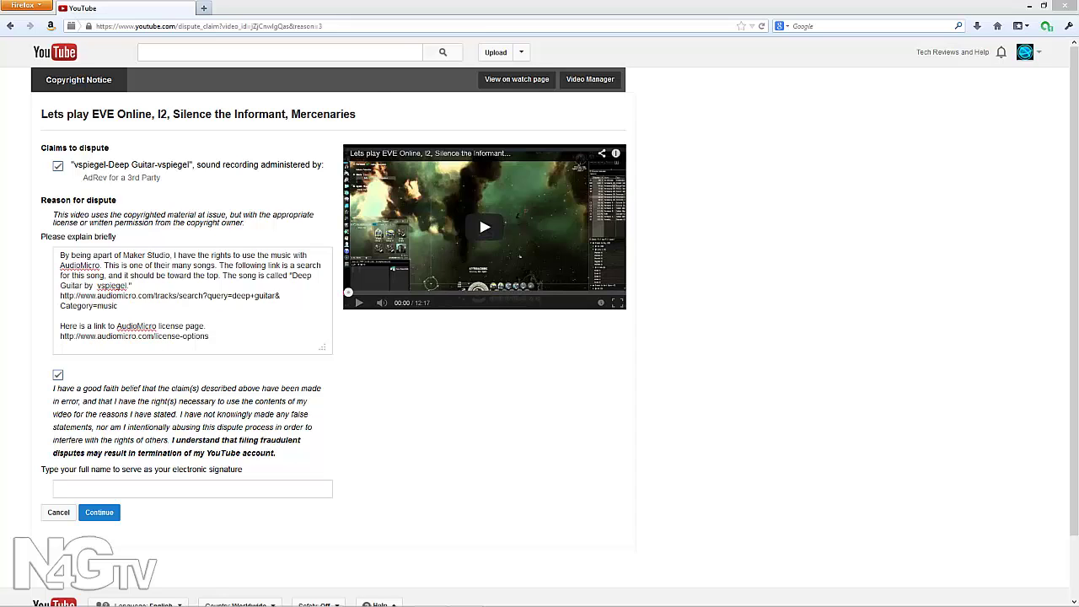
{"action": "key", "text": "alt+Tab"}
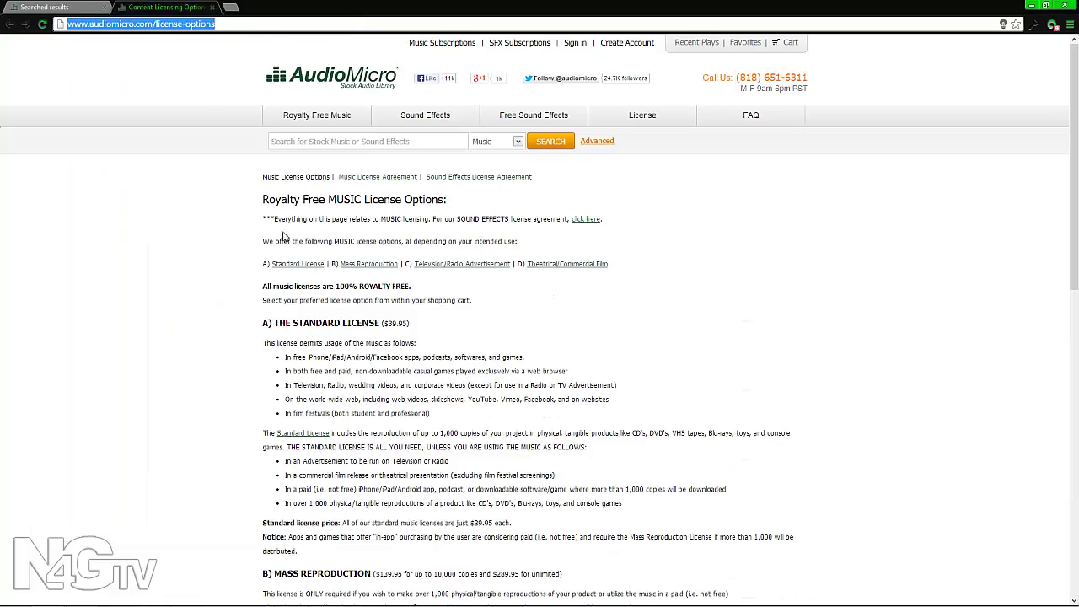
{"action": "scroll", "coordinate": [367, 294], "scroll_direction": "down", "scroll_amount": 5}
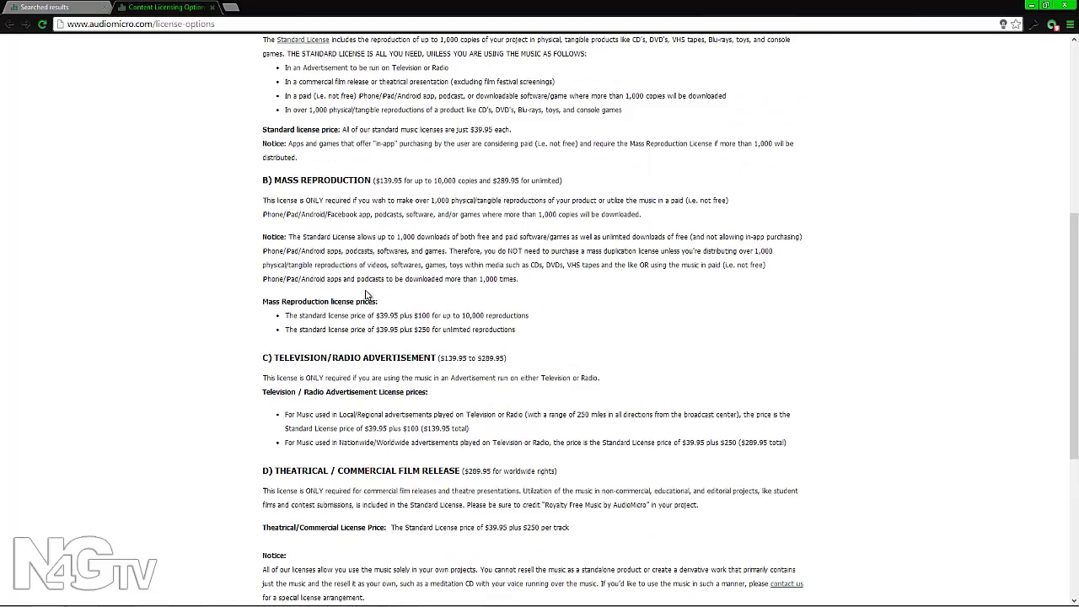
{"action": "scroll", "coordinate": [367, 294], "scroll_direction": "down", "scroll_amount": 3}
{"action": "scroll", "coordinate": [368, 294], "scroll_direction": "up", "scroll_amount": 4}
{"action": "scroll", "coordinate": [367, 287], "scroll_direction": "up", "scroll_amount": 4}
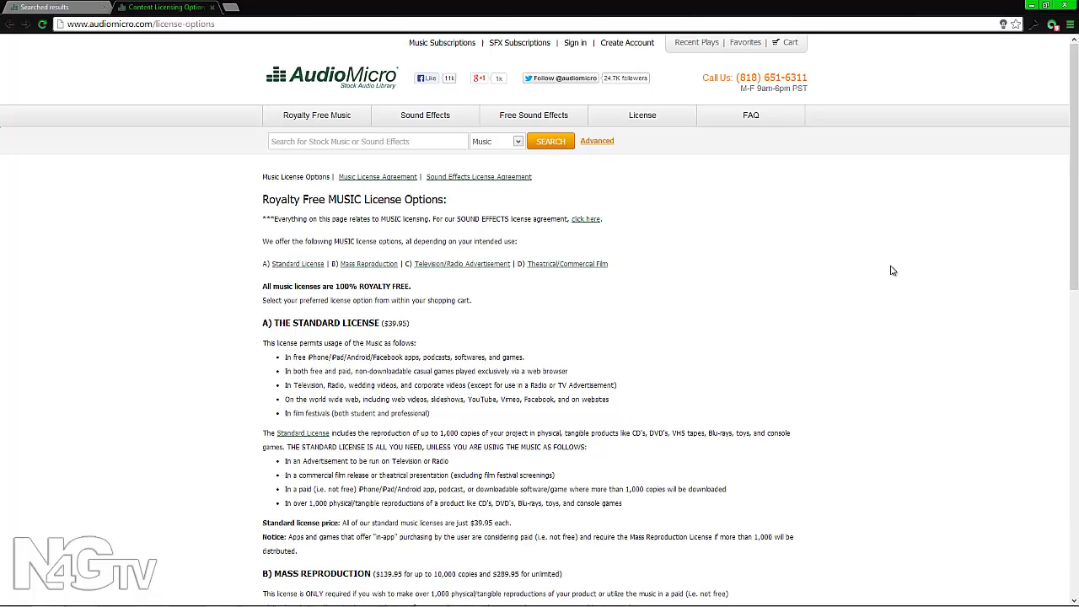
{"action": "left_click", "coordinate": [1029, 5]}
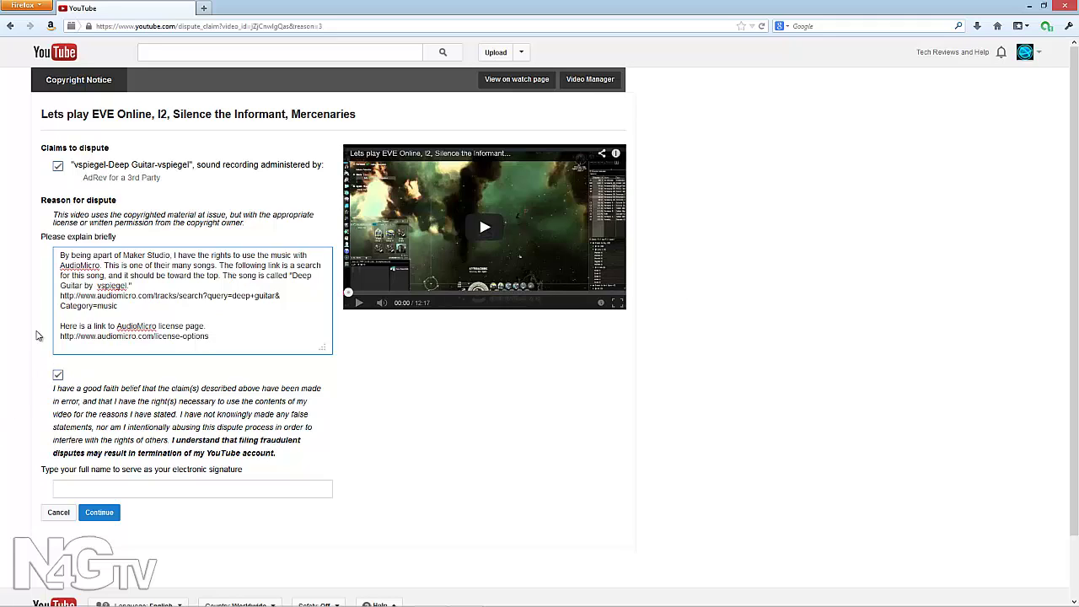
Step: Sign the dispute with your full name and submit it from the verification page
{"action": "left_click", "coordinate": [249, 488]}
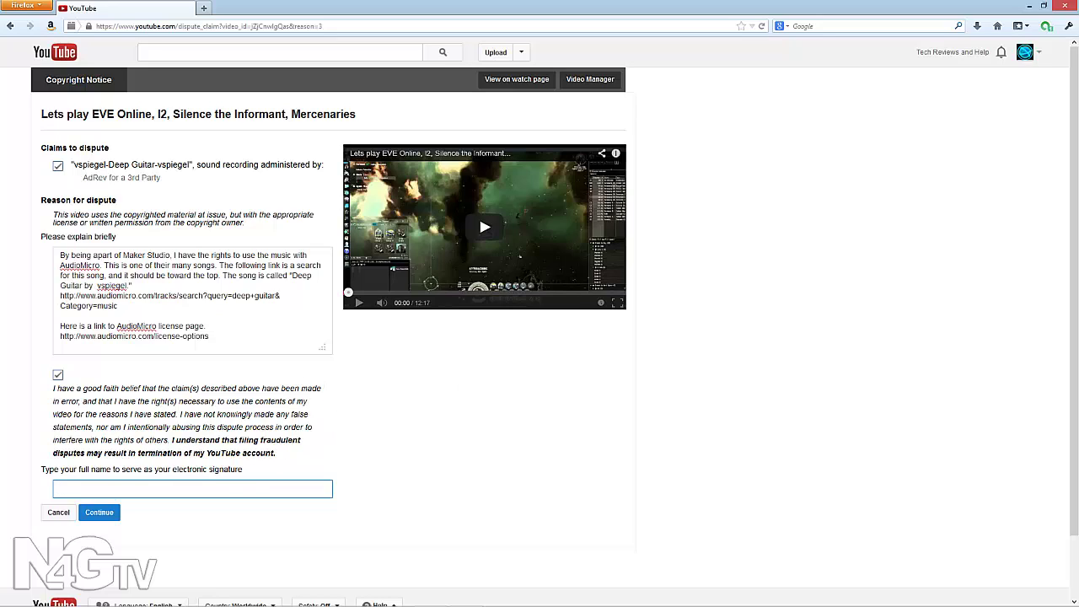
{"action": "key", "text": "Return"}
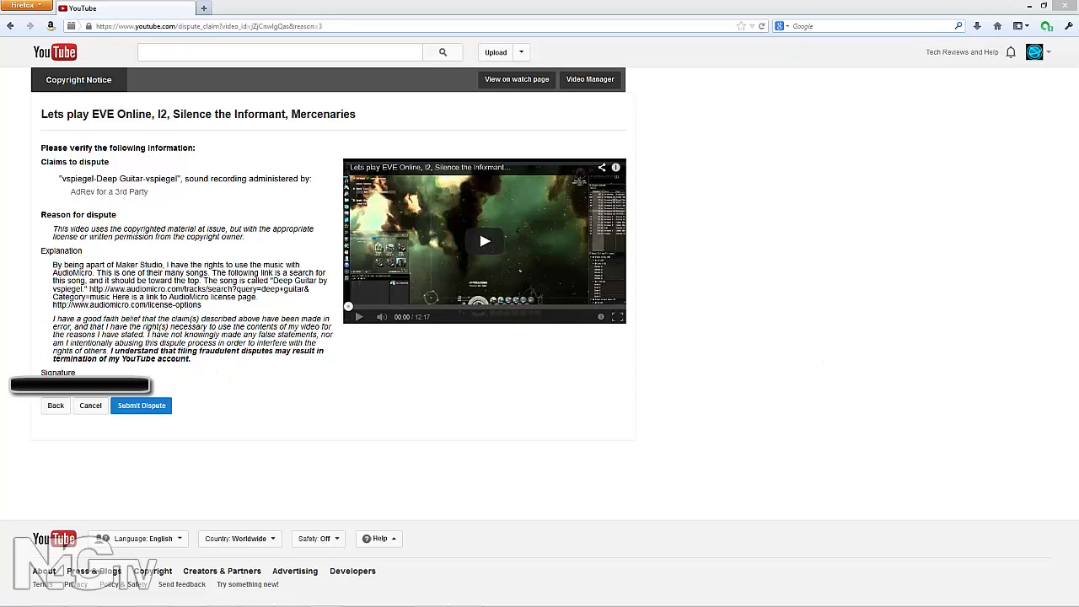
{"action": "left_click", "coordinate": [165, 406]}
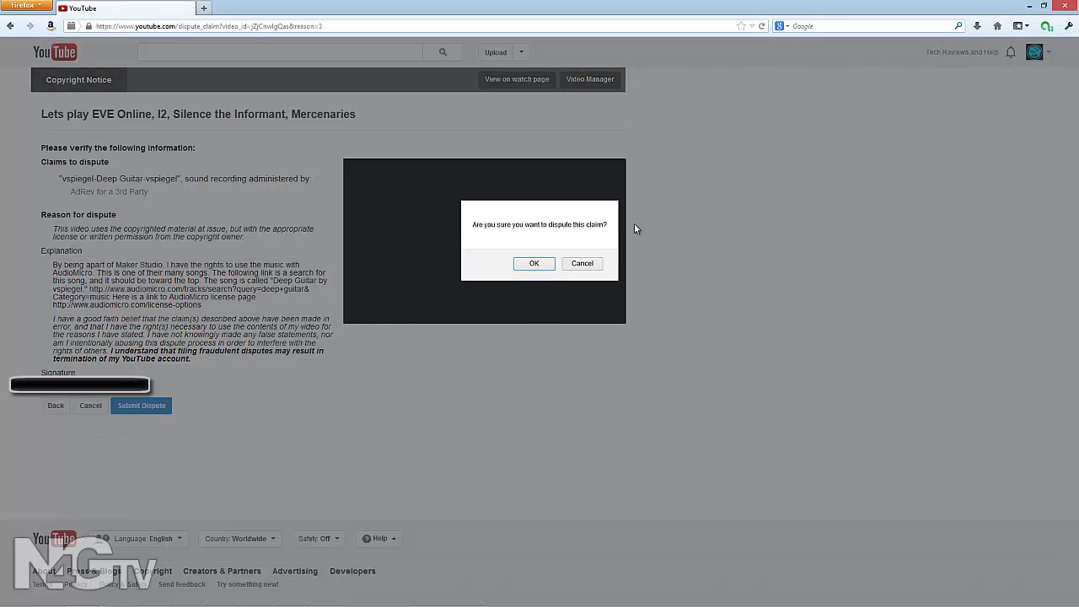
Step: Confirm 'Are you sure you want to dispute this claim?' with OK
{"action": "left_click", "coordinate": [534, 264]}
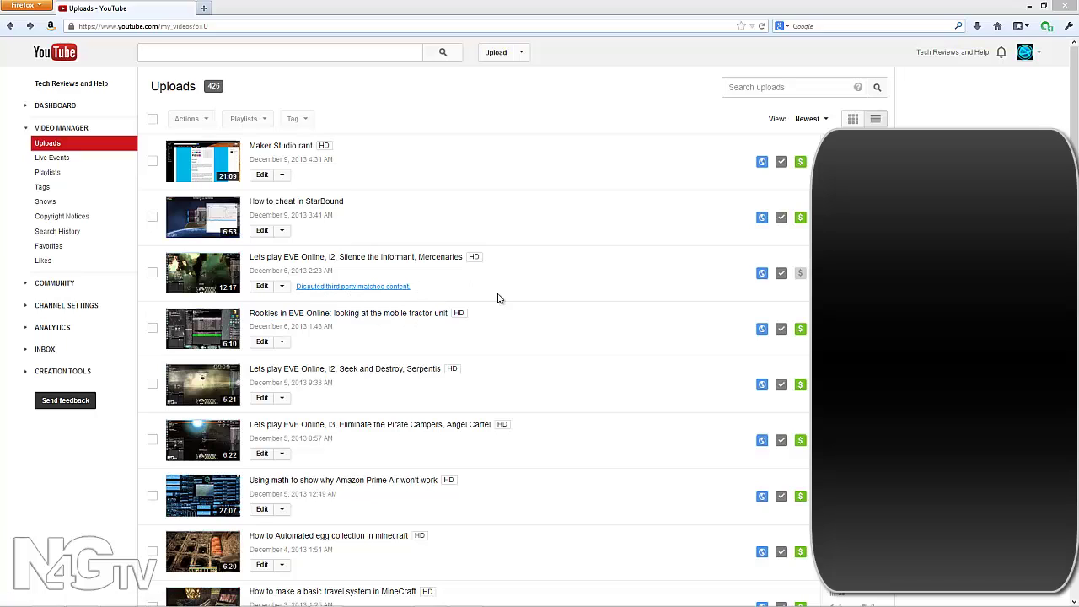
Step: View the EVE Online claim's 'Disputed third party matched content' details, then go back to Copyright Notices
{"action": "left_click", "coordinate": [92, 218]}
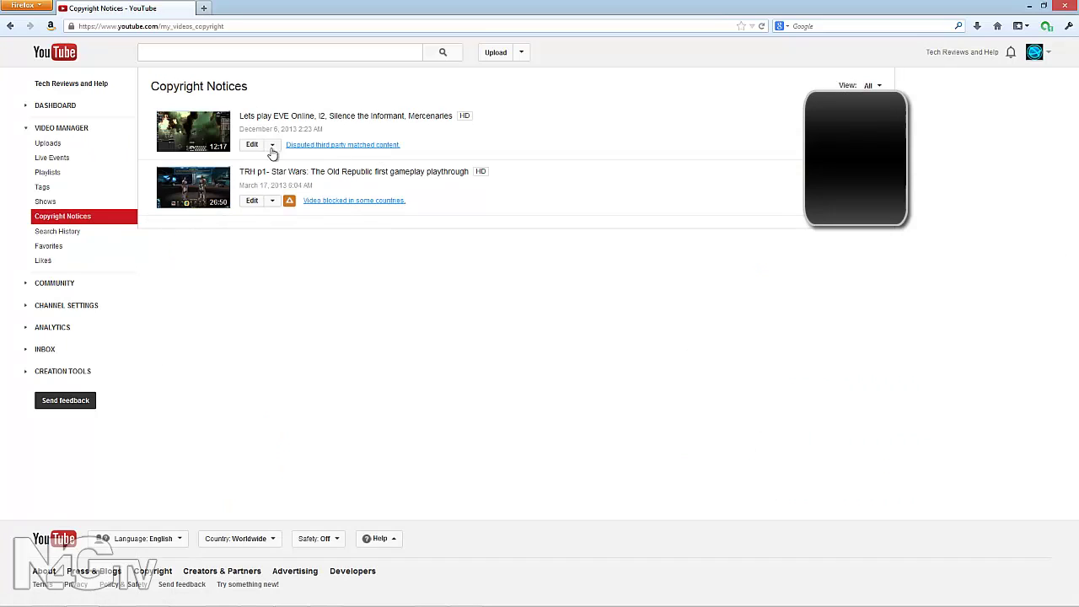
{"action": "left_click", "coordinate": [351, 146]}
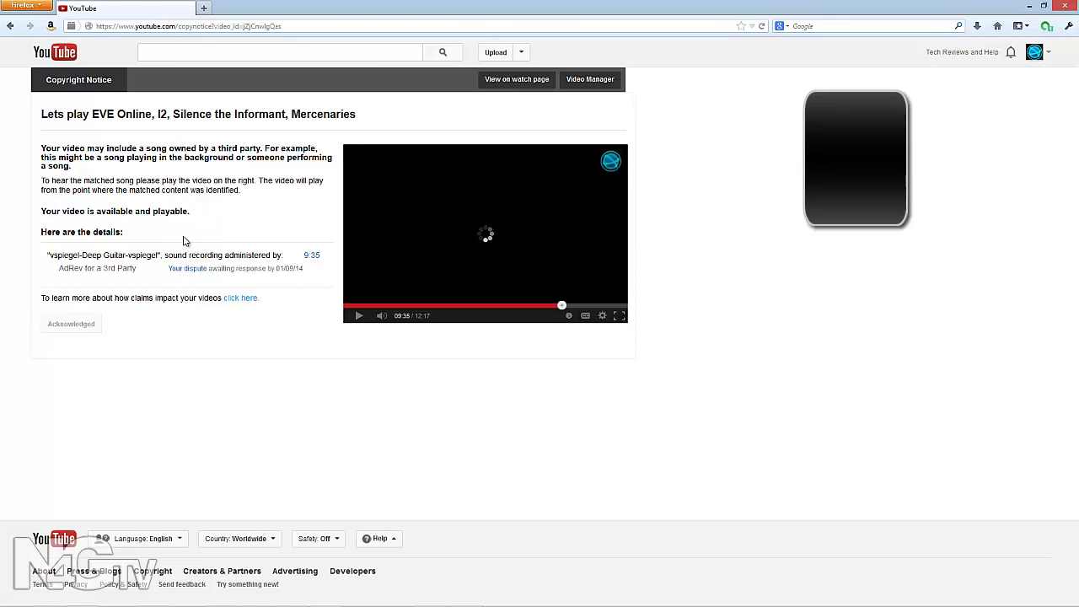
{"action": "key", "text": "alt+Left"}
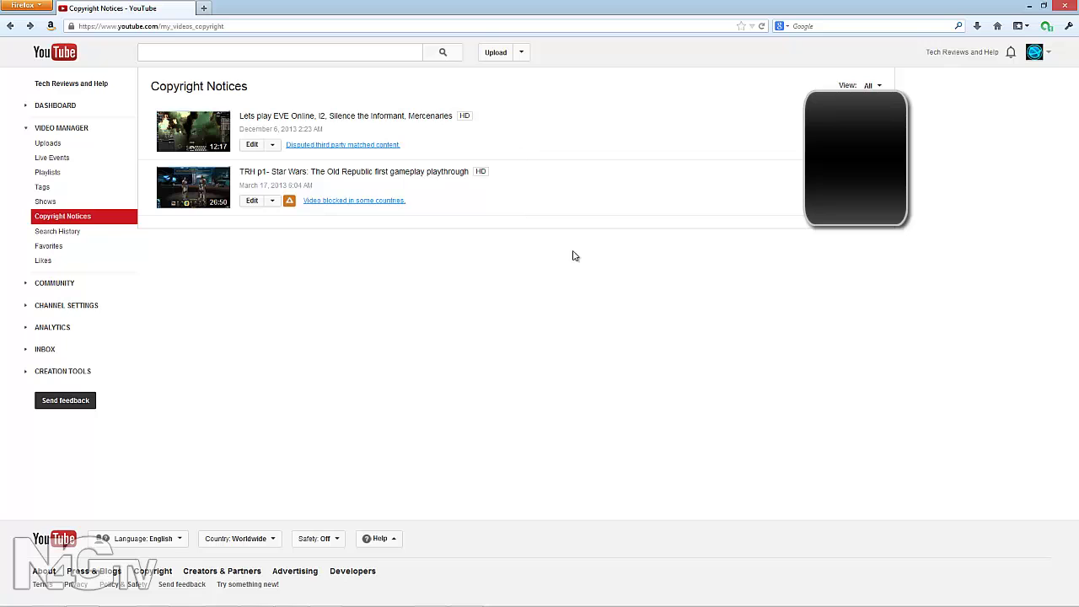
Step: Open the Star Wars video's notice and reveal that it is blocked only in Germany
{"action": "left_click", "coordinate": [378, 204]}
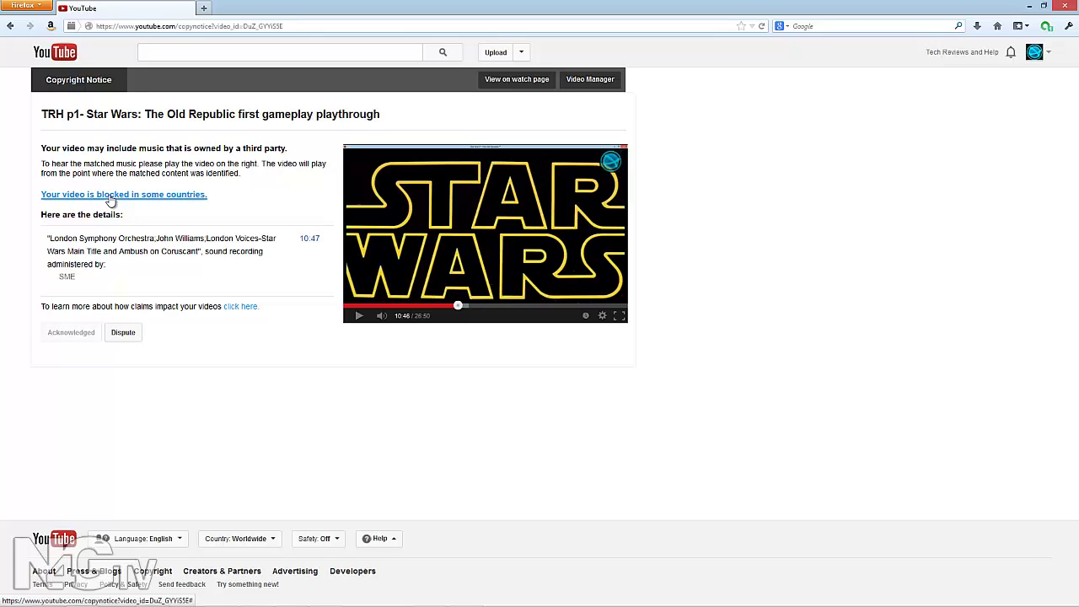
{"action": "left_click", "coordinate": [109, 195]}
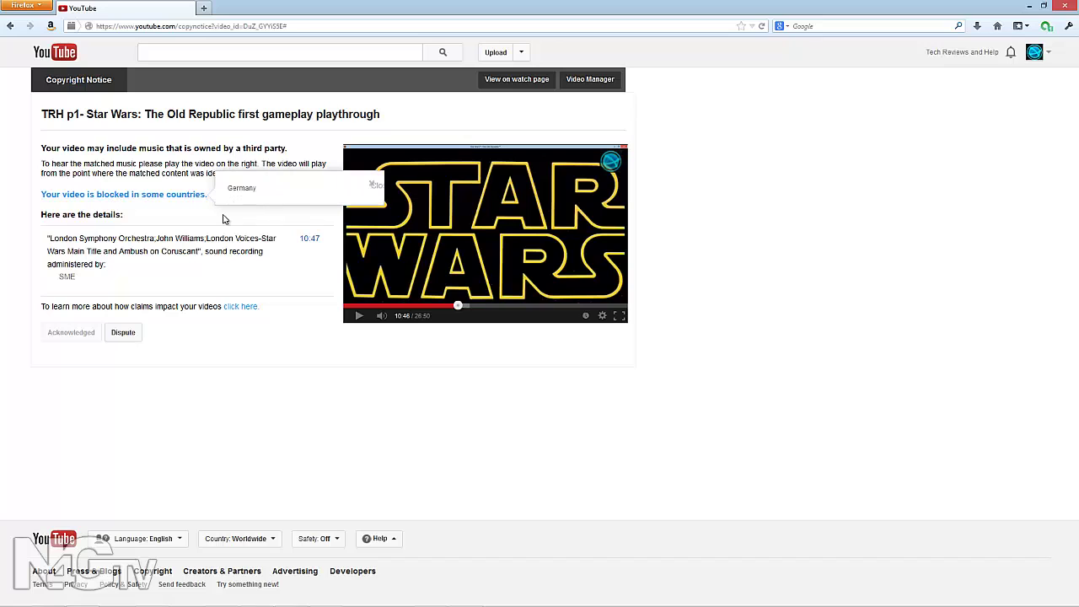